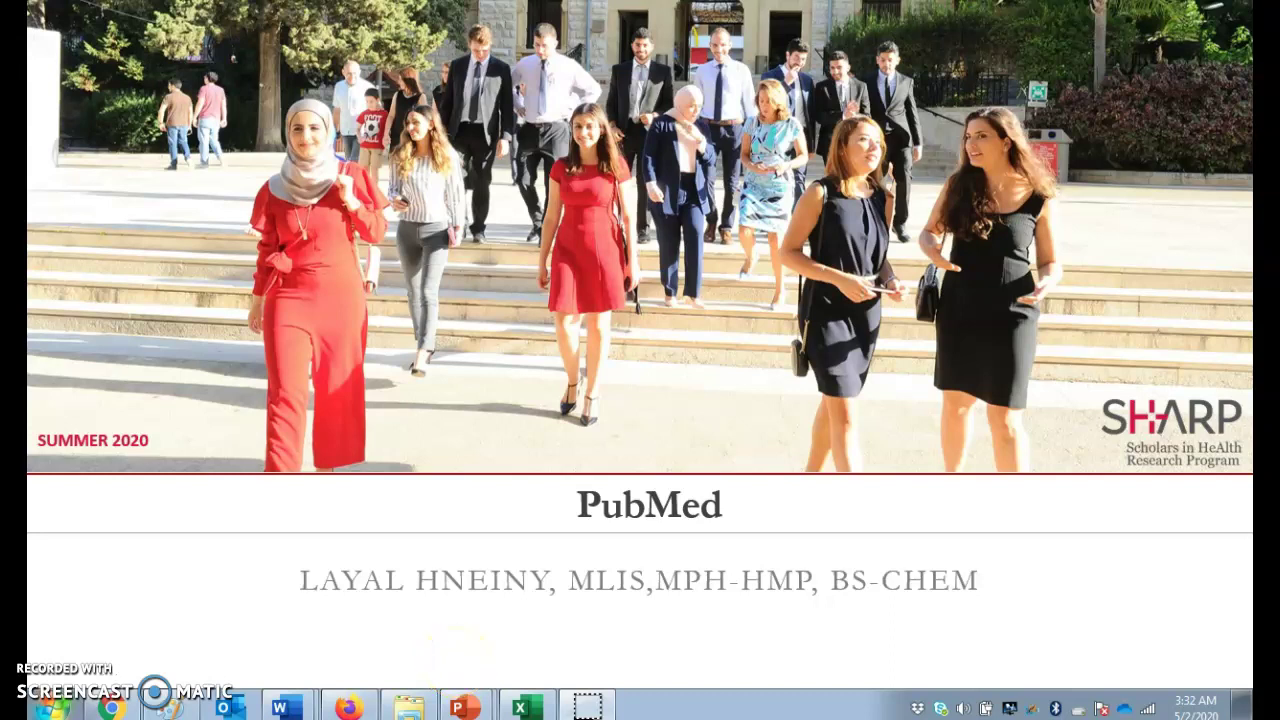
Advance the slideshow to the slide asking how many results 'Brain CT' returns, then leave PowerPoint.
{"action": "left_click", "coordinate": [557, 534]}
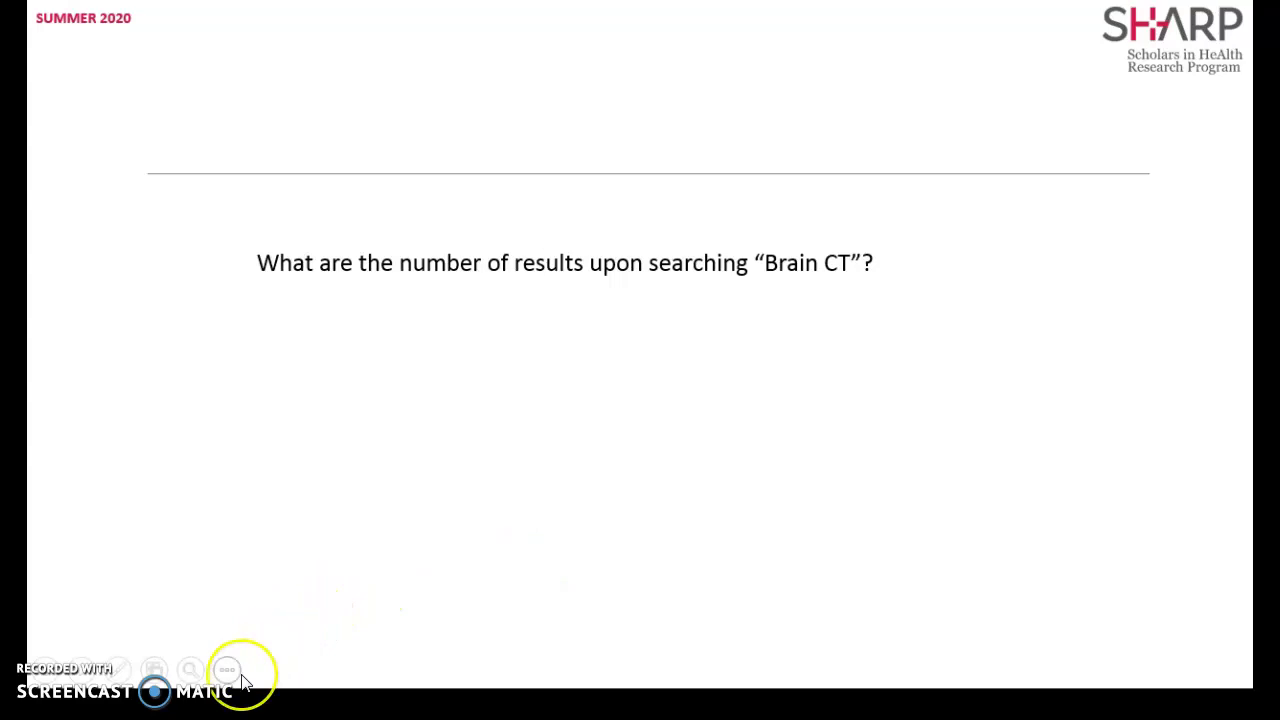
{"action": "key", "text": "alt+Tab"}
{"action": "key", "text": "alt+Tab"}
{"action": "key", "text": "alt+Tab"}
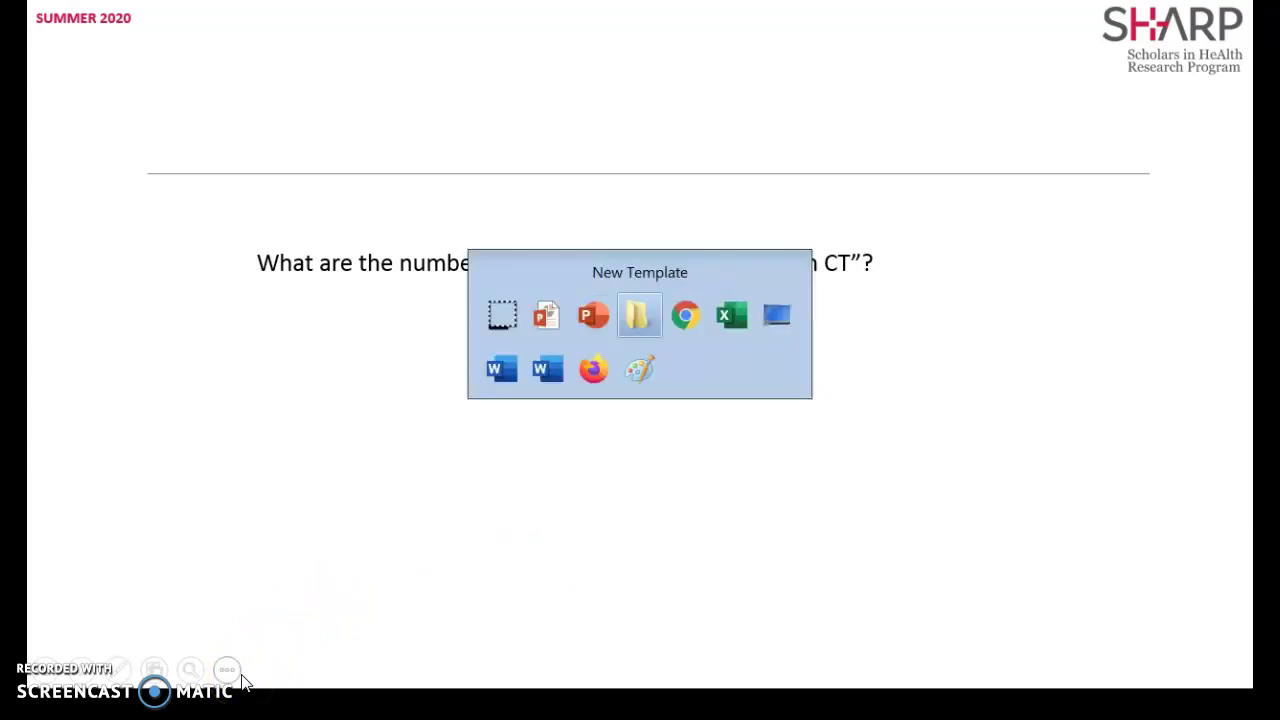
Search PubMed for 'brain ct' and look through its 5 results.
{"action": "left_click", "coordinate": [260, 346]}
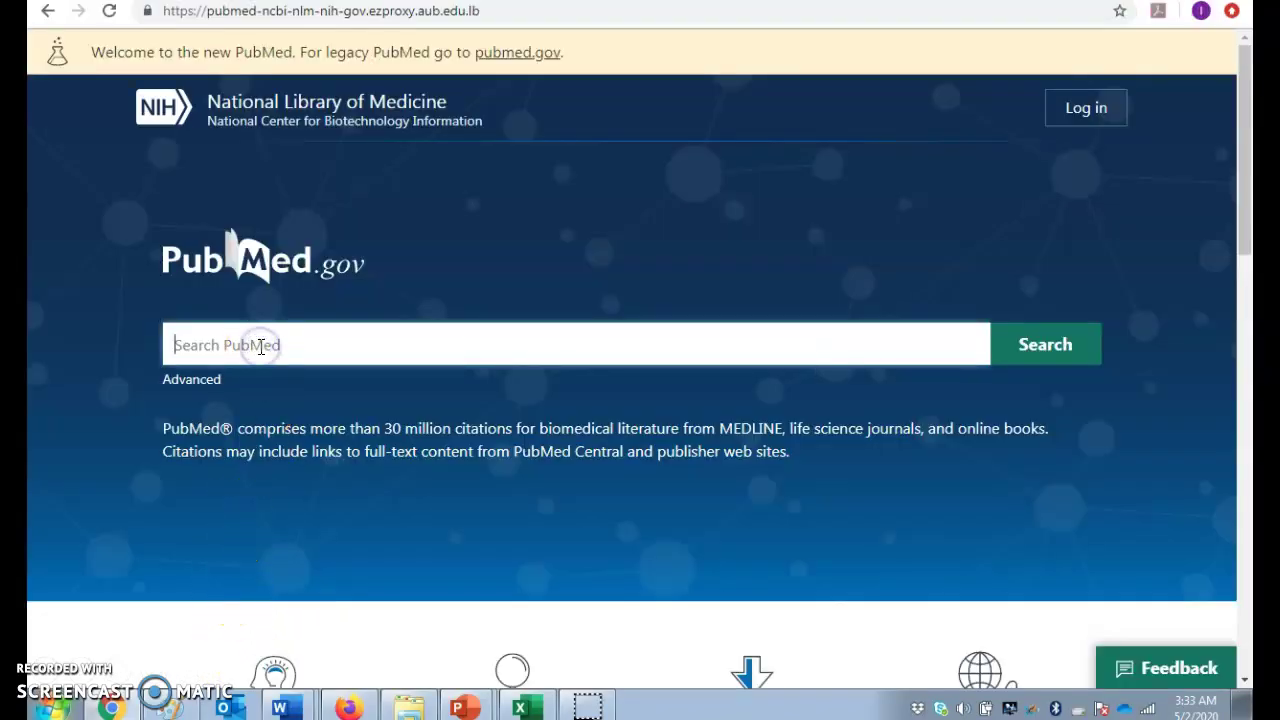
{"action": "type", "text": "brain ct"}
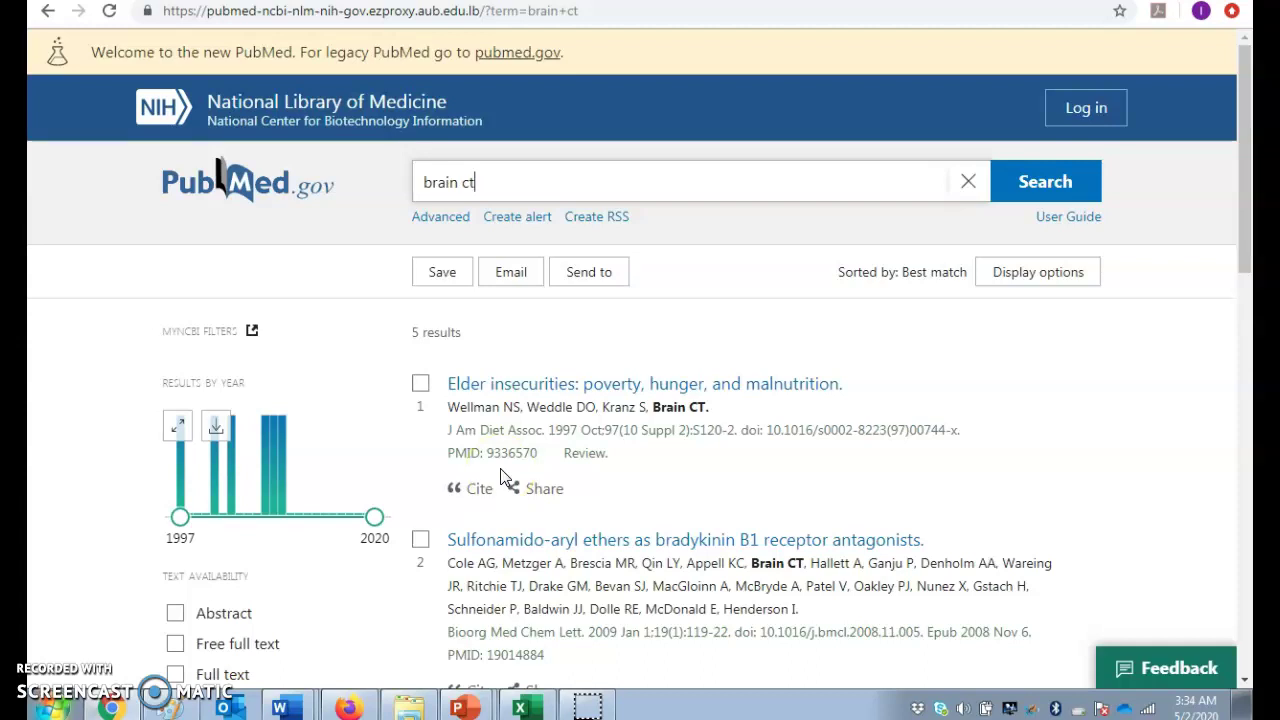
{"action": "left_click", "coordinate": [452, 503]}
{"action": "scroll", "coordinate": [315, 568], "scroll_direction": "down", "scroll_amount": 2}
{"action": "scroll", "coordinate": [288, 605], "scroll_direction": "down", "scroll_amount": 3}
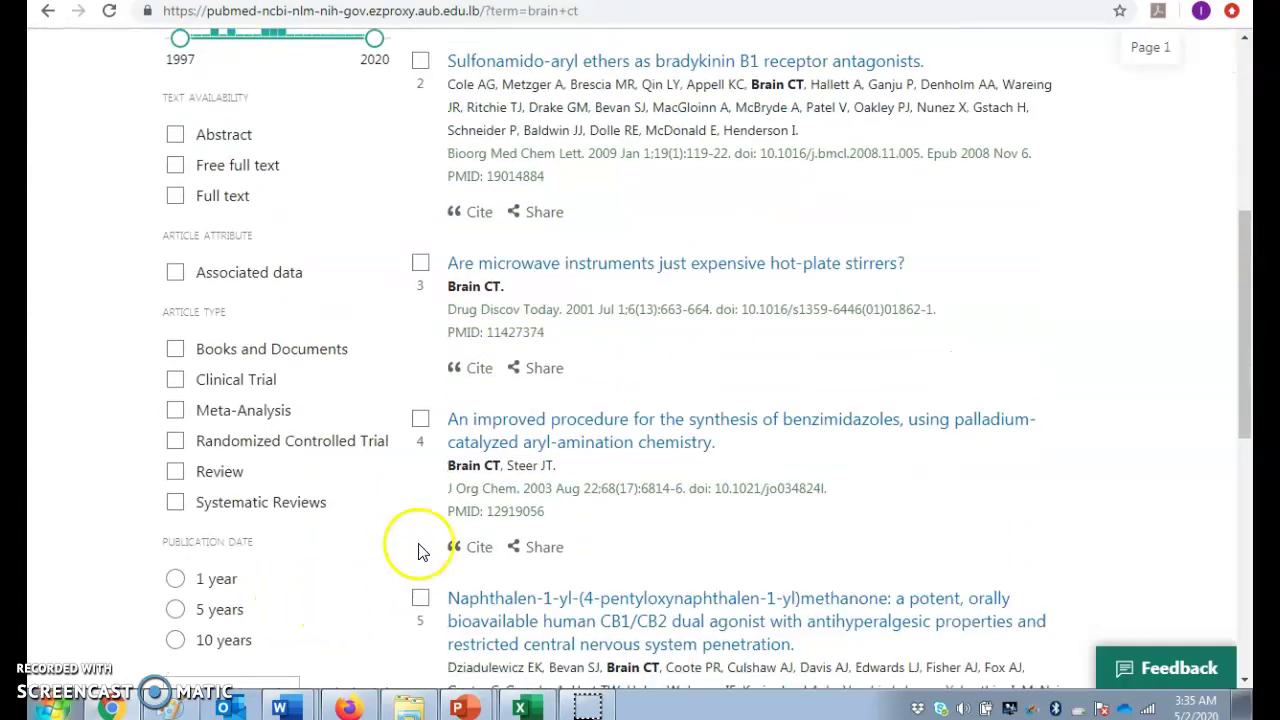
{"action": "scroll", "coordinate": [501, 331], "scroll_direction": "up", "scroll_amount": 1}
{"action": "scroll", "coordinate": [501, 331], "scroll_direction": "up", "scroll_amount": 4}
In the Advanced Search Builder, expand history row #1's details to show brain ct[Author].
{"action": "left_click", "coordinate": [440, 216]}
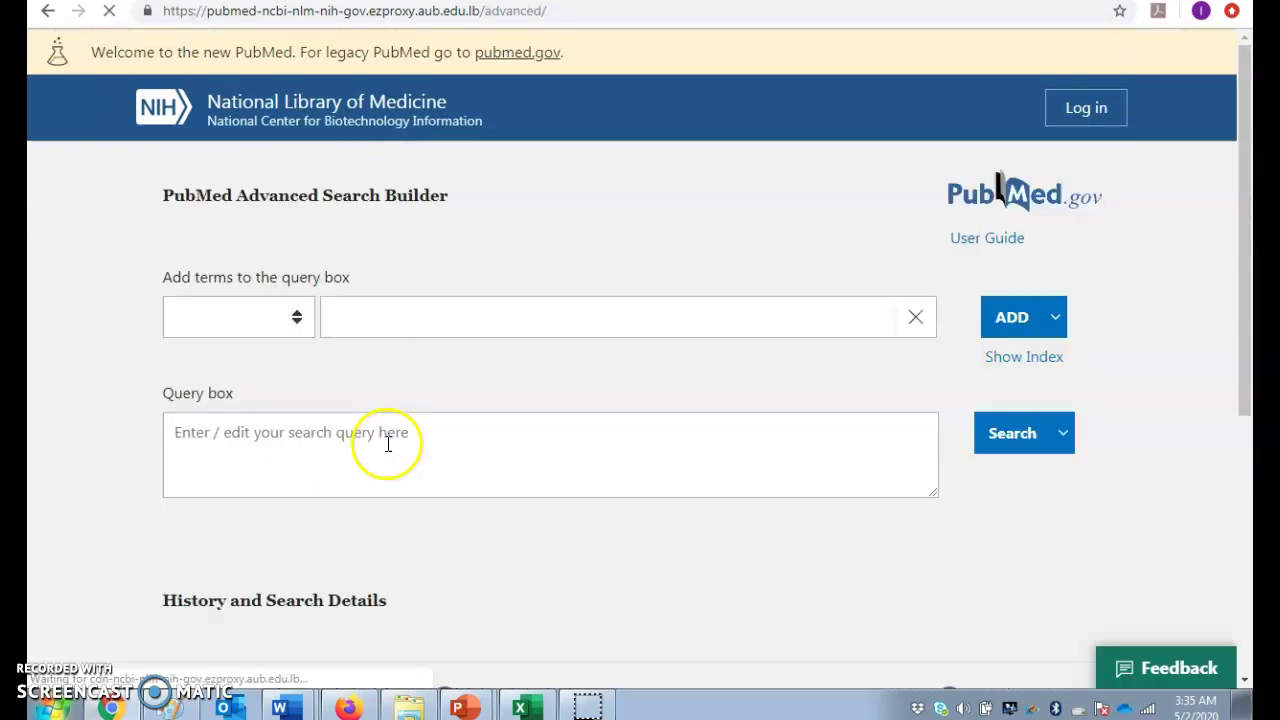
{"action": "scroll", "coordinate": [403, 520], "scroll_direction": "down", "scroll_amount": 2}
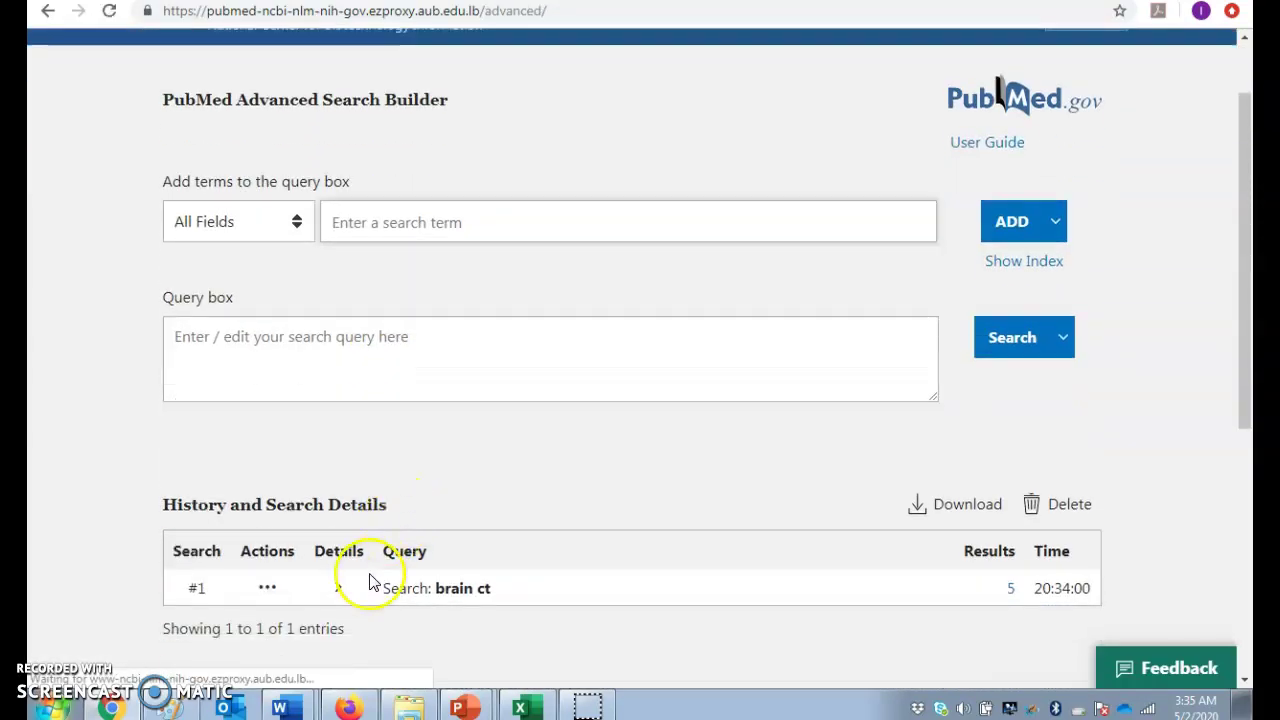
{"action": "left_click", "coordinate": [343, 589]}
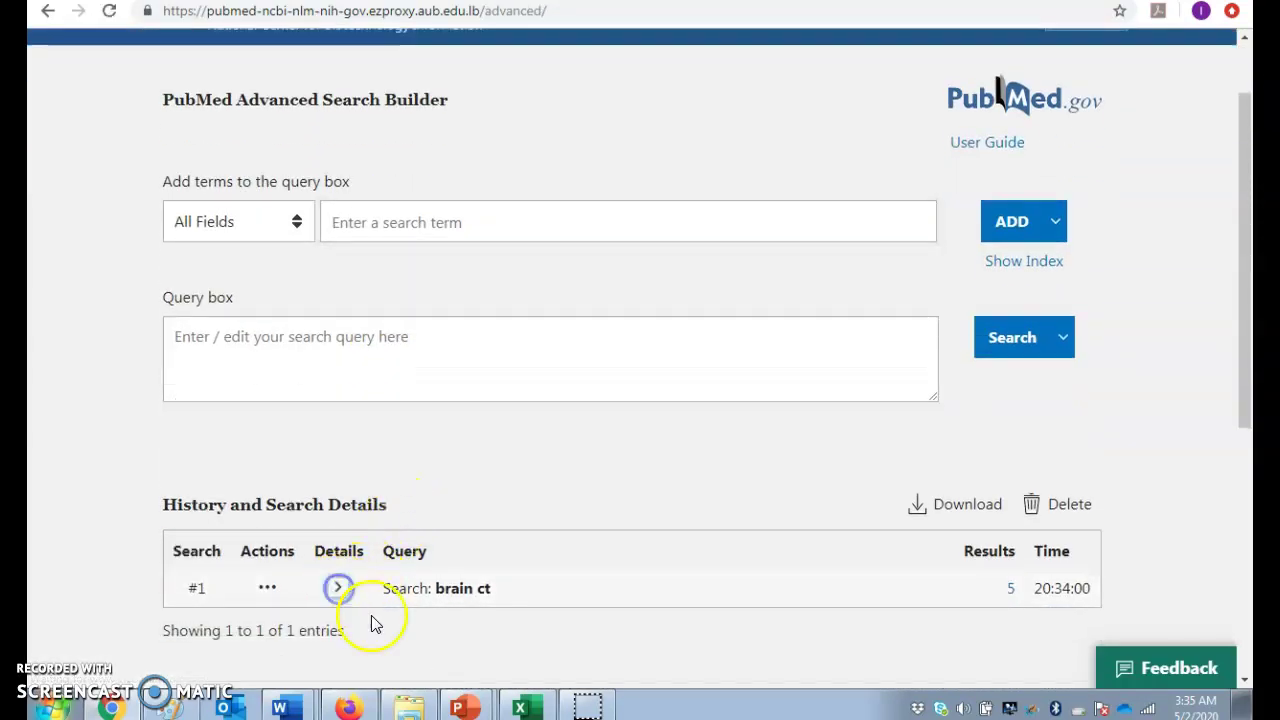
{"action": "scroll", "coordinate": [378, 624], "scroll_direction": "down", "scroll_amount": 2}
{"action": "scroll", "coordinate": [378, 624], "scroll_direction": "down", "scroll_amount": 1}
{"action": "left_click_drag", "start_coordinate": [382, 423], "coordinate": [504, 427]}
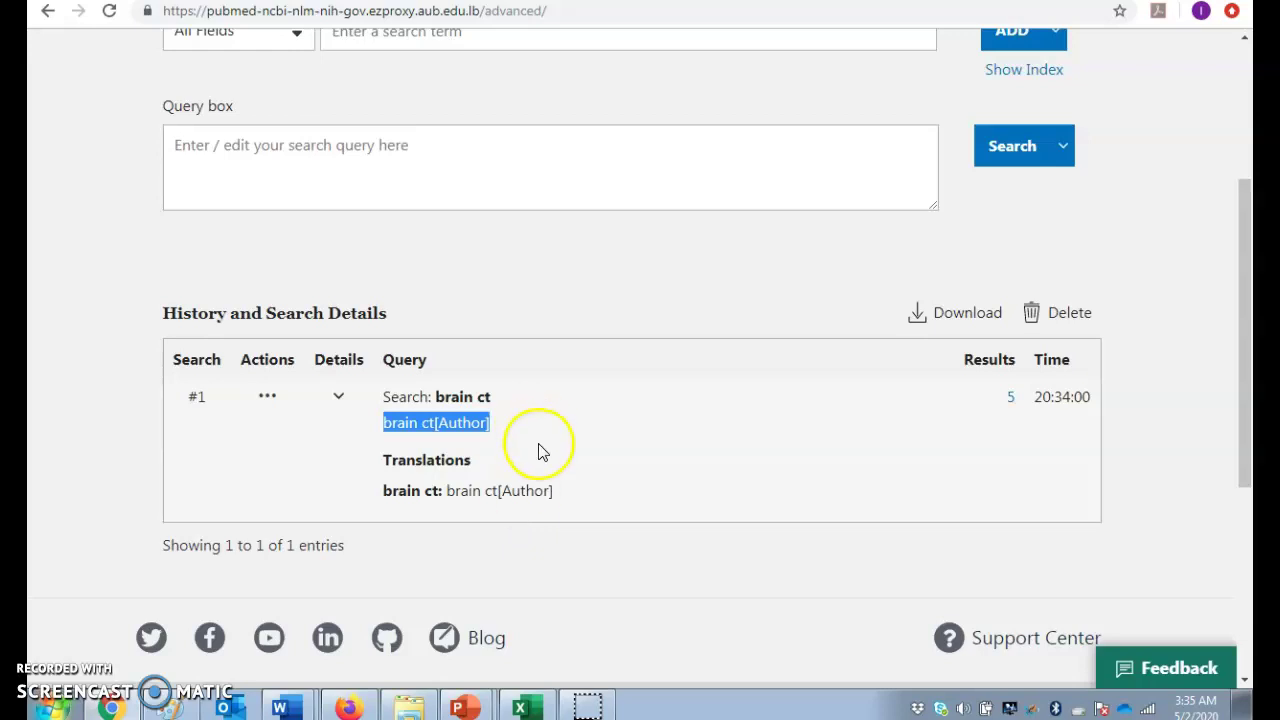
{"action": "scroll", "coordinate": [576, 464], "scroll_direction": "up", "scroll_amount": 2}
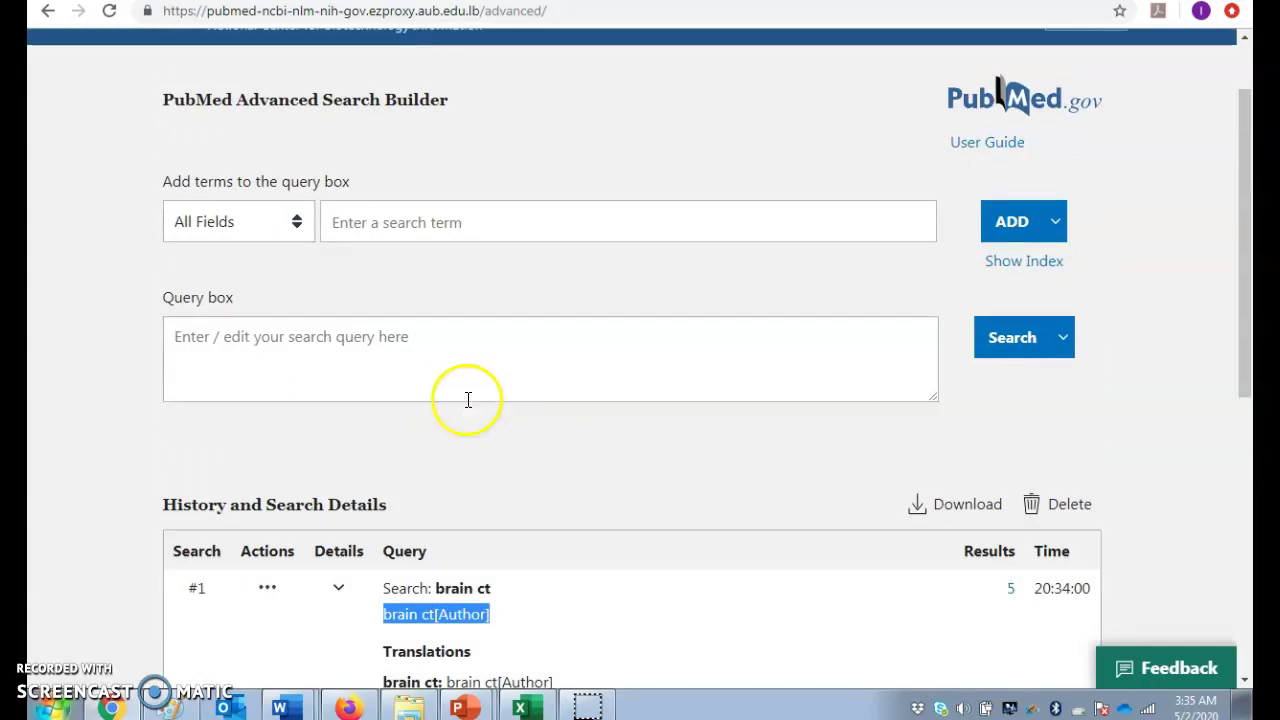
{"action": "scroll", "coordinate": [467, 399], "scroll_direction": "up", "scroll_amount": 2}
Run the query 'brain AND CT' from the Query box, returning 49,598 results.
{"action": "left_click", "coordinate": [248, 426]}
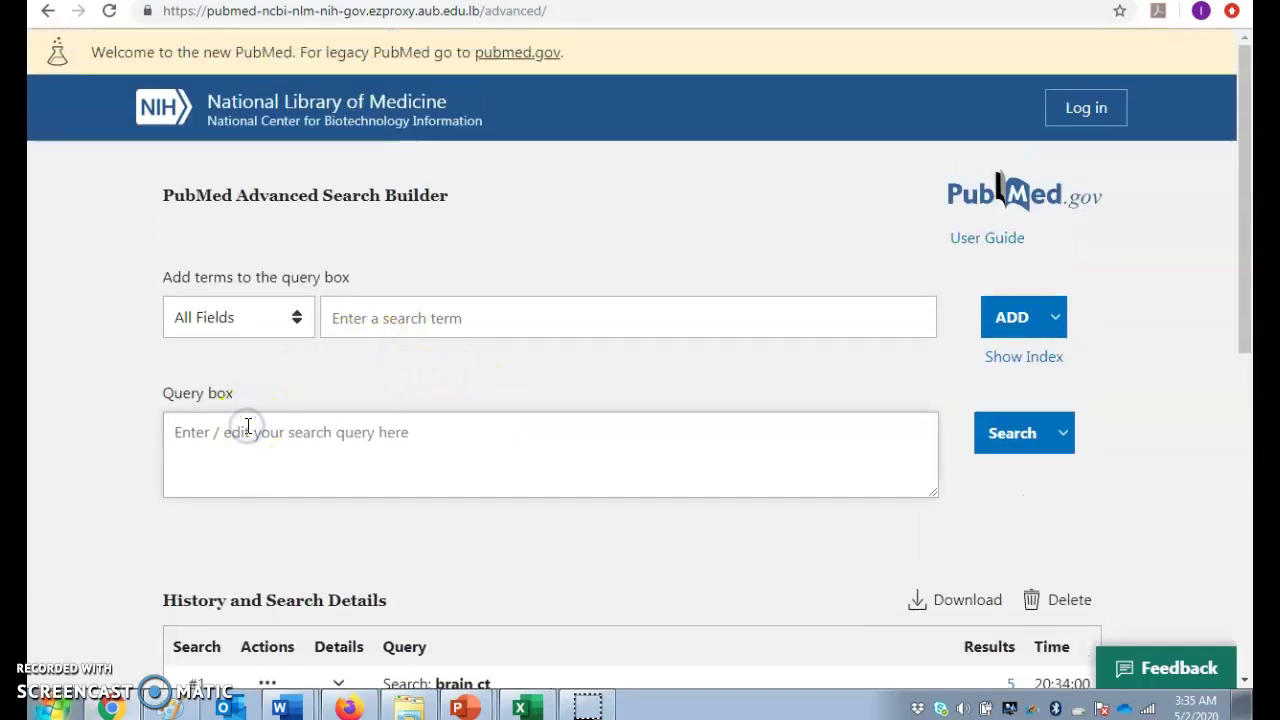
{"action": "type", "text": "nr"}
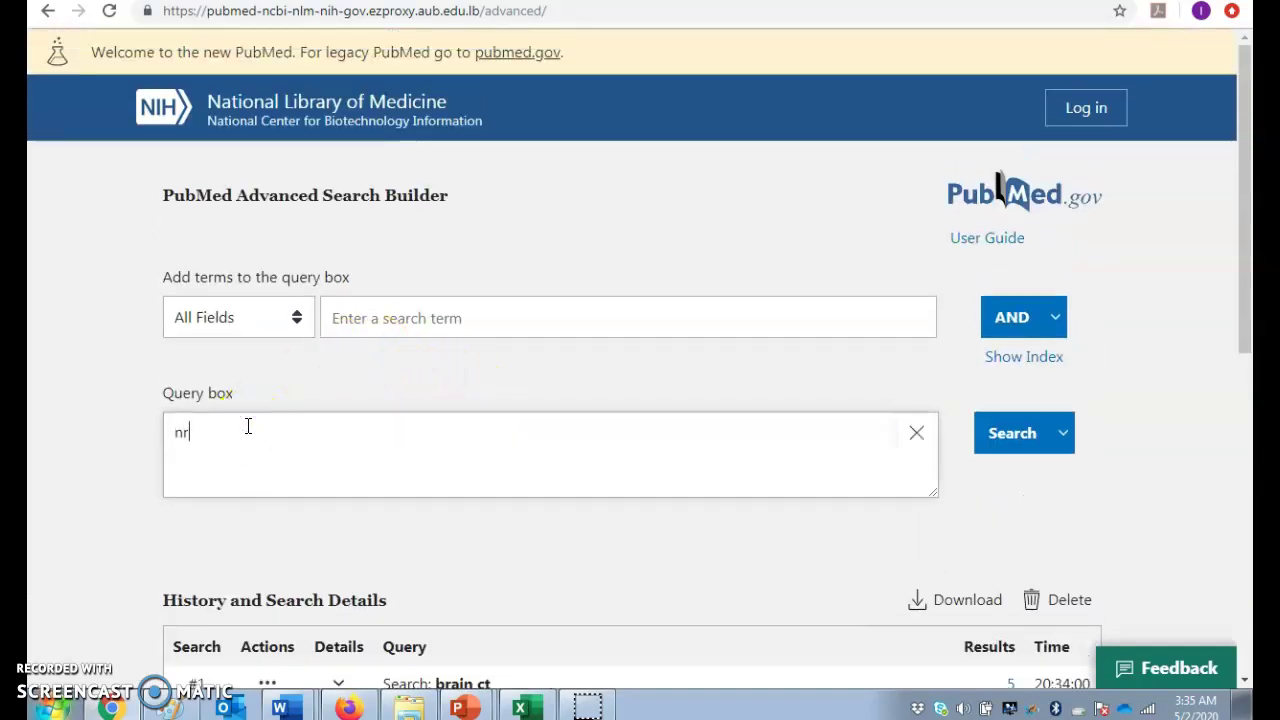
{"action": "key", "text": "BackSpace"}
{"action": "key", "text": "BackSpace"}
{"action": "type", "text": "brain AND CT"}
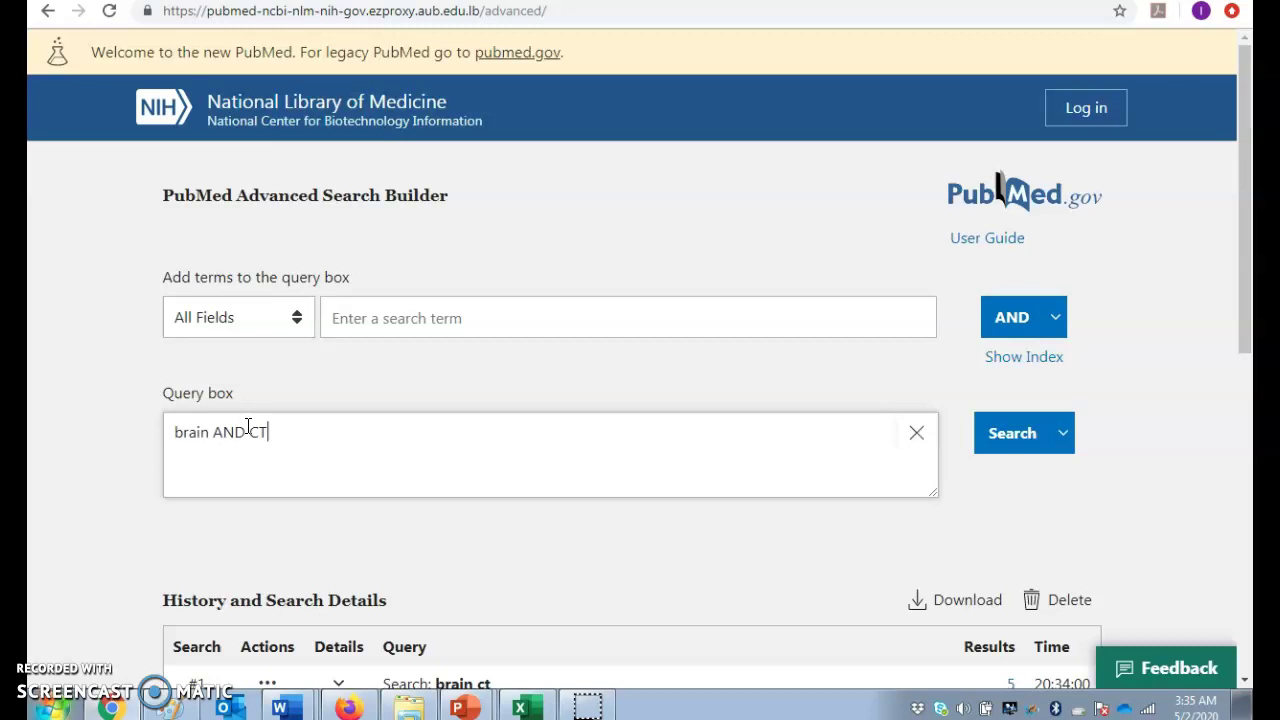
{"action": "left_click", "coordinate": [998, 444]}
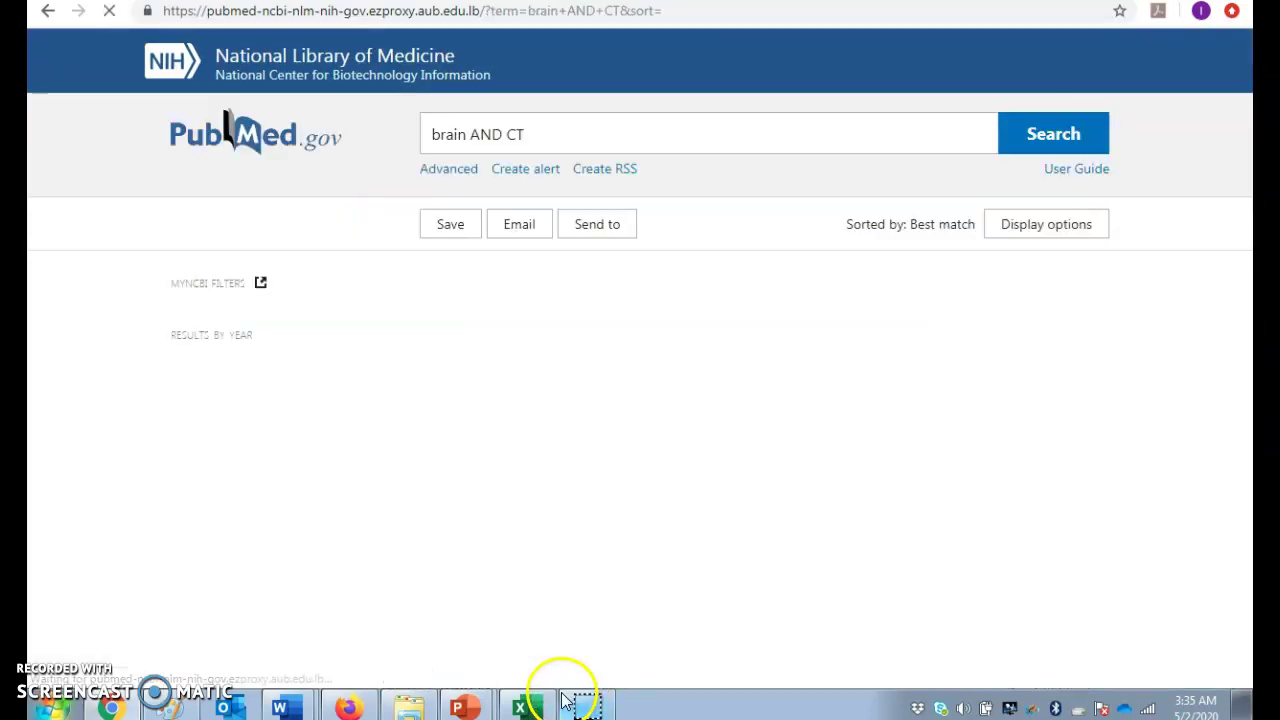
{"action": "mouse_move", "coordinate": [527, 703]}
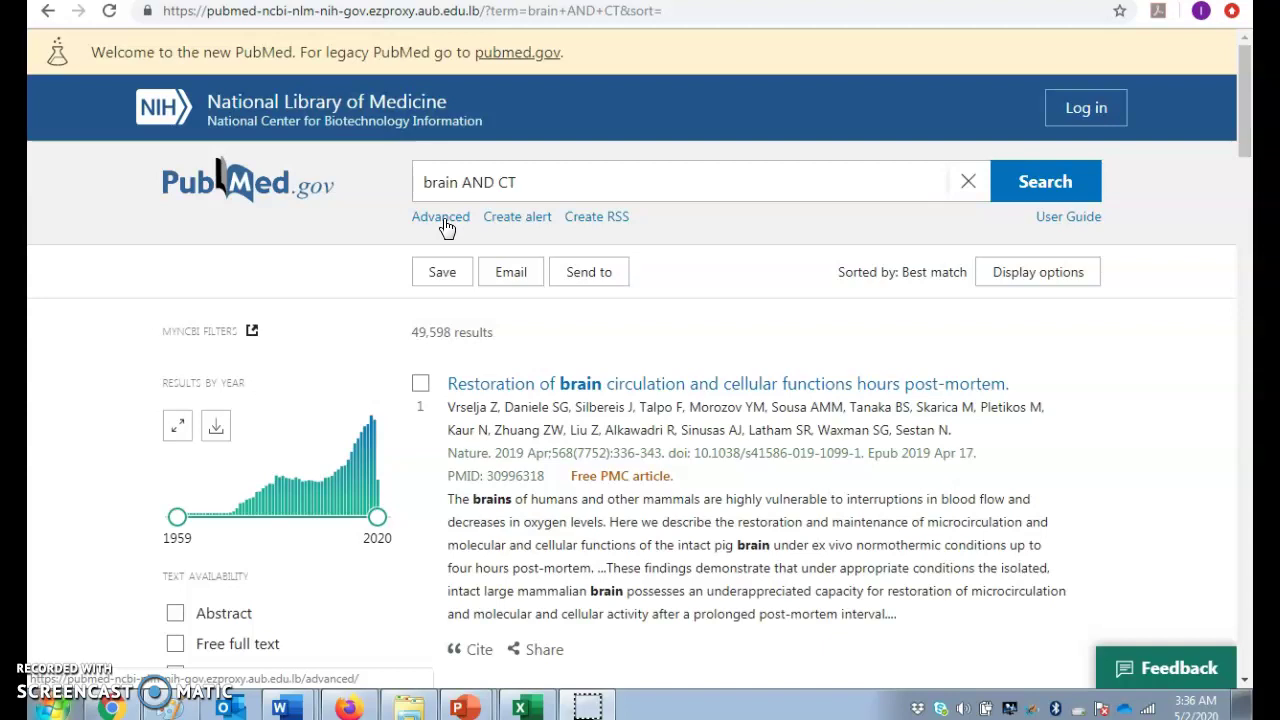
{"action": "left_click", "coordinate": [445, 220]}
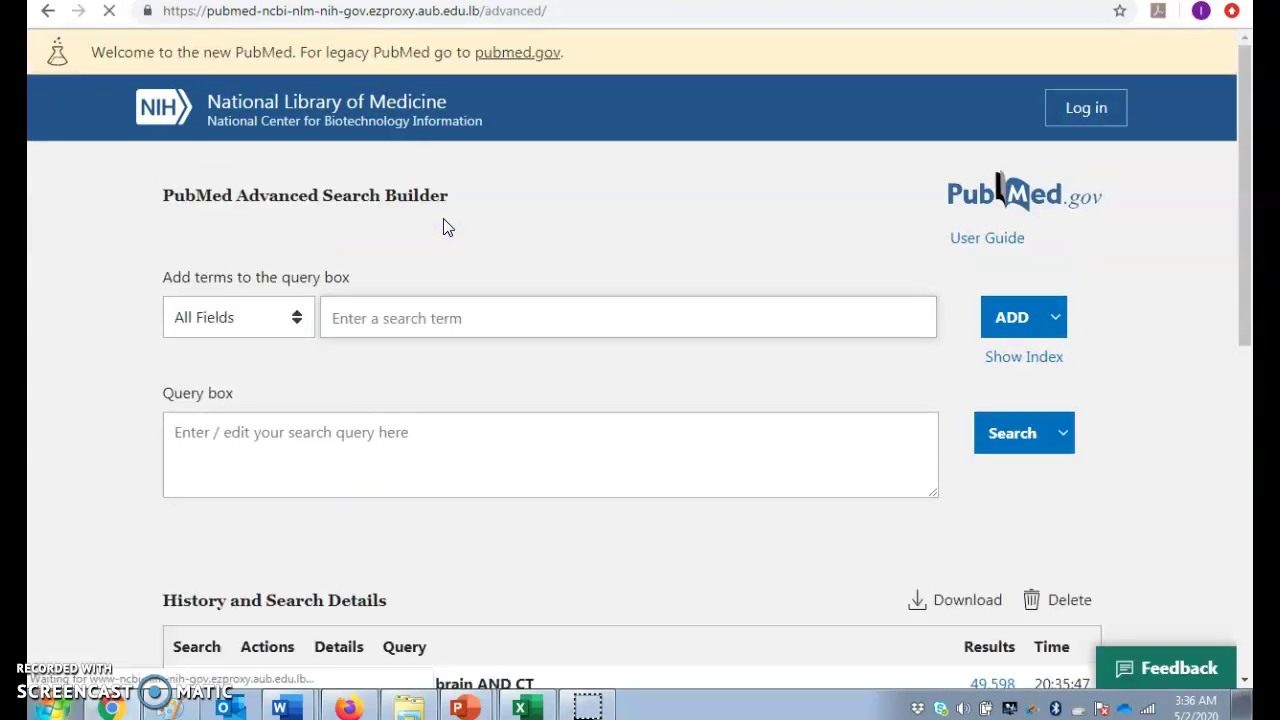
{"action": "left_click", "coordinate": [447, 334]}
{"action": "scroll", "coordinate": [406, 451], "scroll_direction": "down", "scroll_amount": 2}
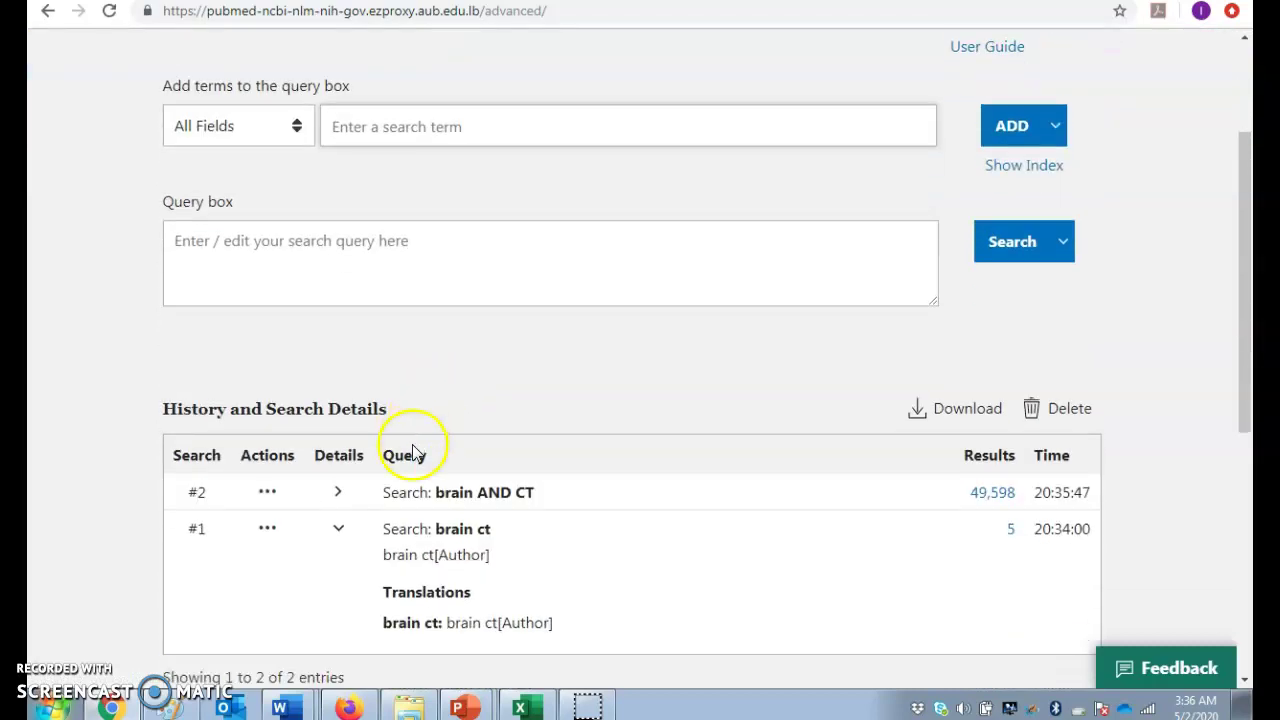
{"action": "left_click", "coordinate": [337, 494]}
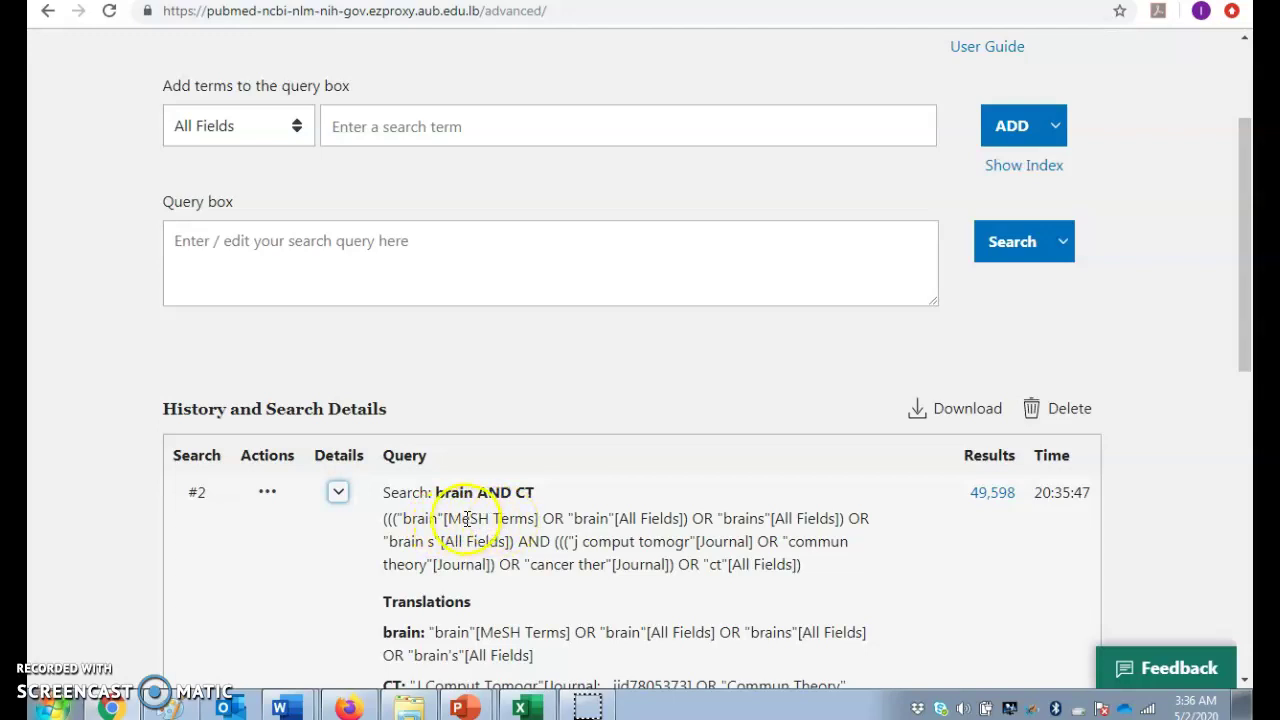
{"action": "left_click_drag", "start_coordinate": [403, 520], "coordinate": [686, 518]}
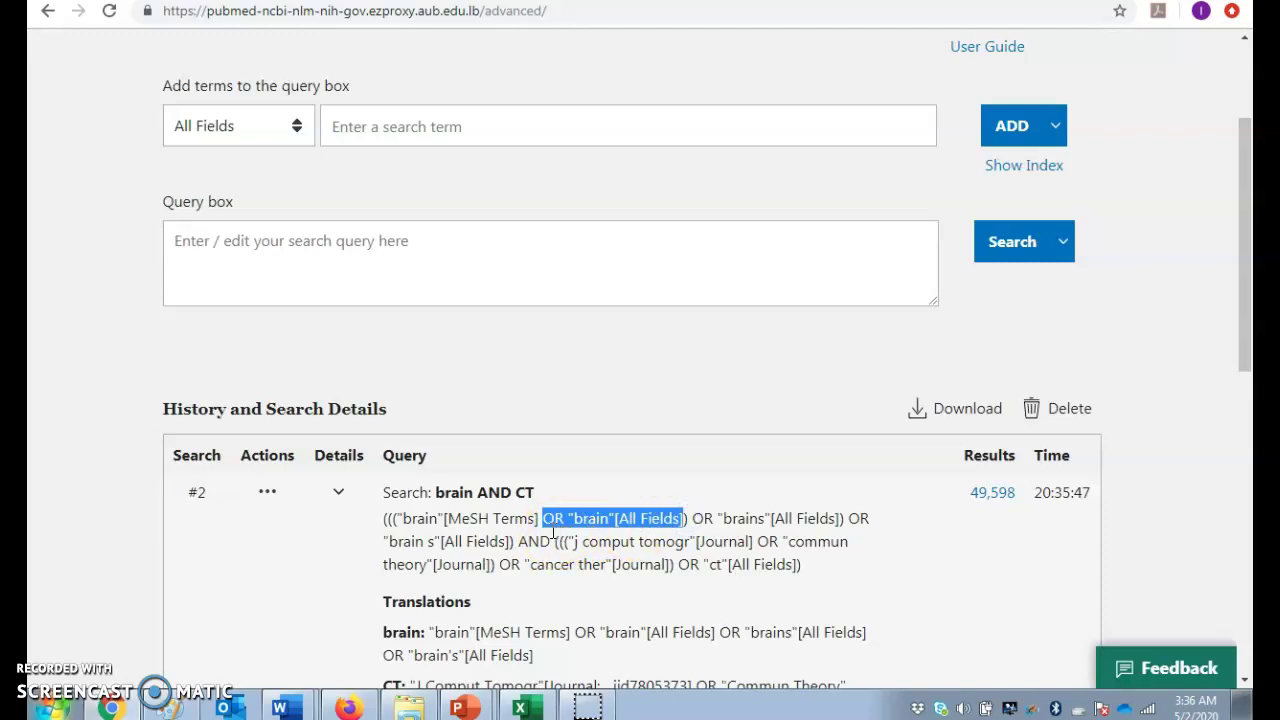
{"action": "right_click", "coordinate": [558, 522]}
{"action": "left_click_drag", "start_coordinate": [397, 518], "coordinate": [791, 564]}
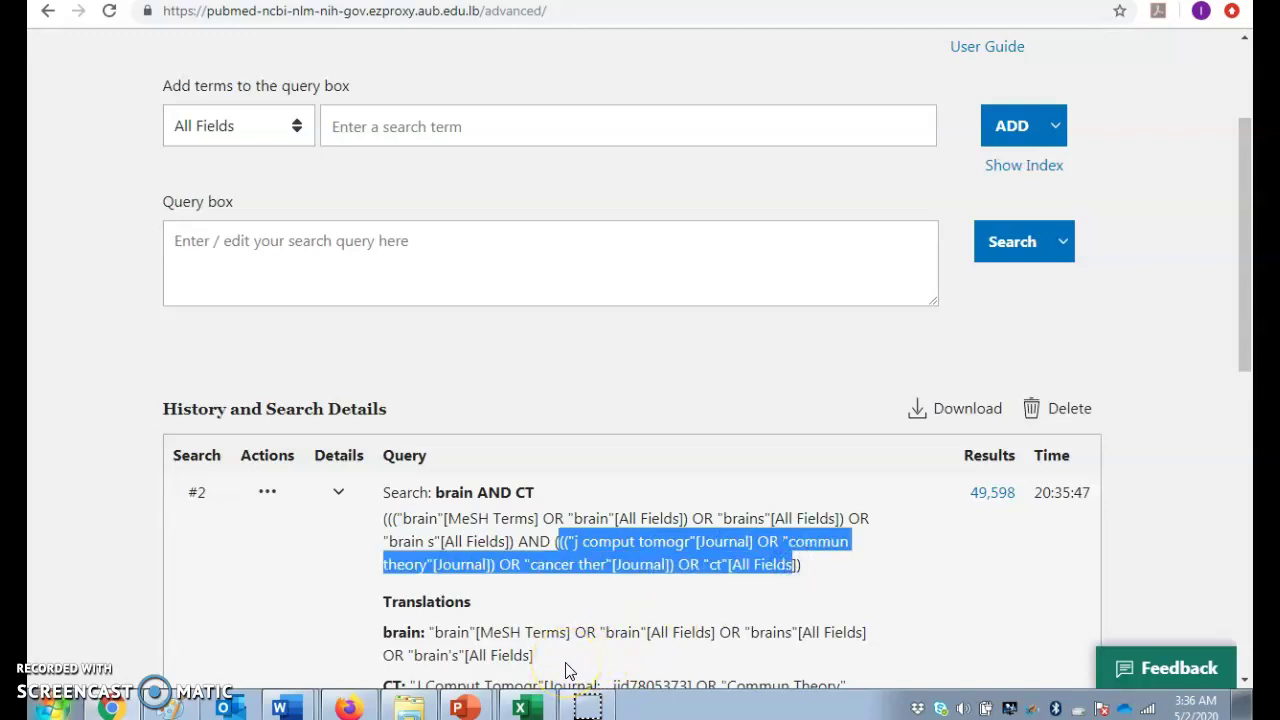
Run the query 'brain AND computed tomography', returning 68,919 results.
{"action": "left_click", "coordinate": [414, 266]}
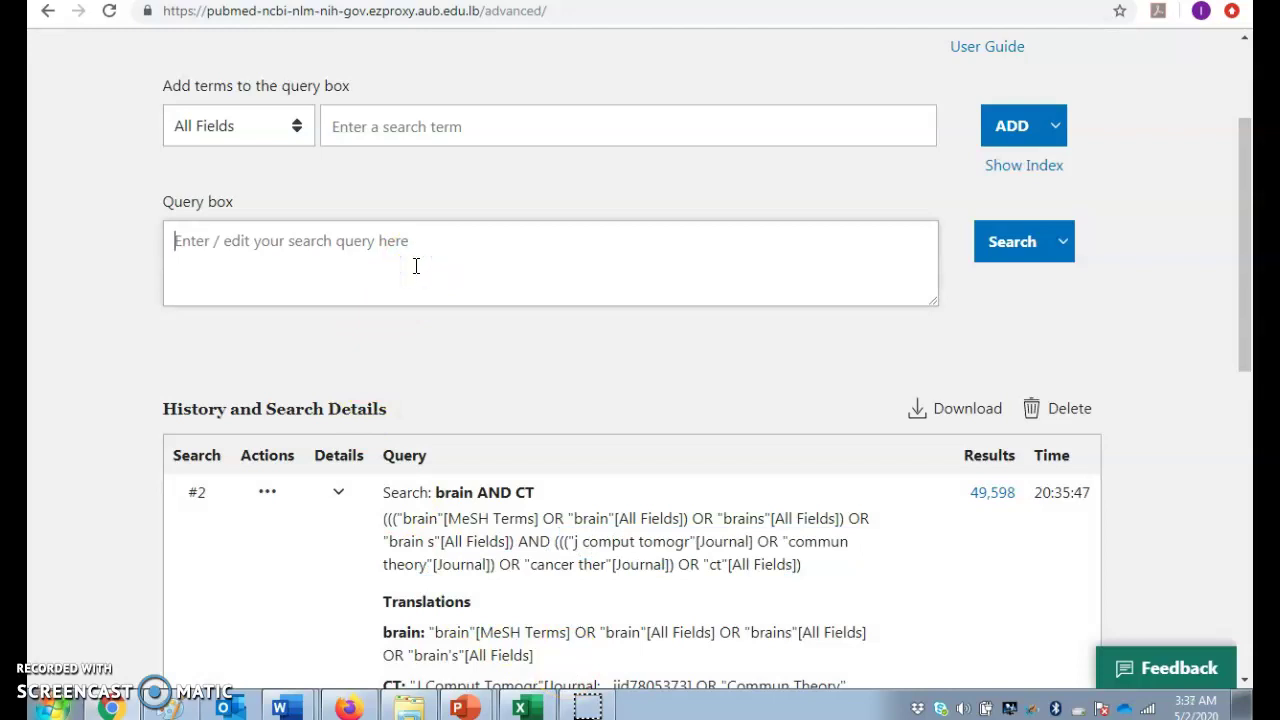
{"action": "type", "text": "brain AND "}
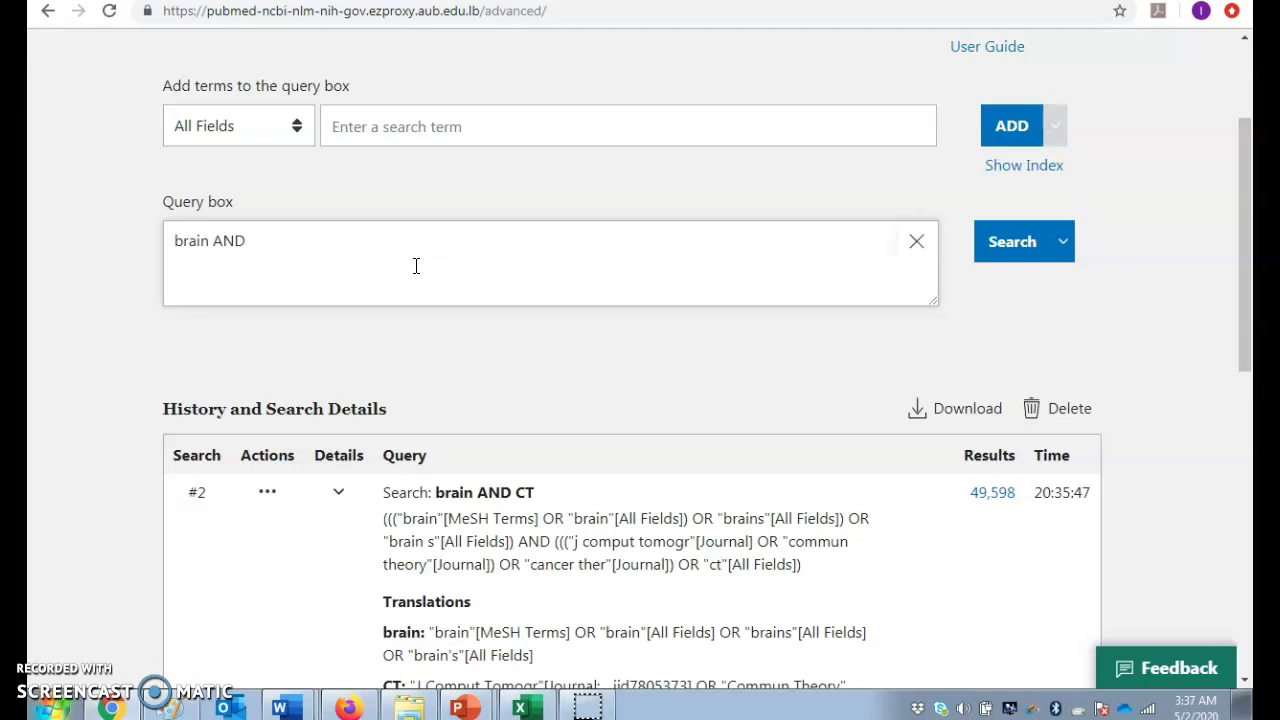
{"action": "type", "text": "com"}
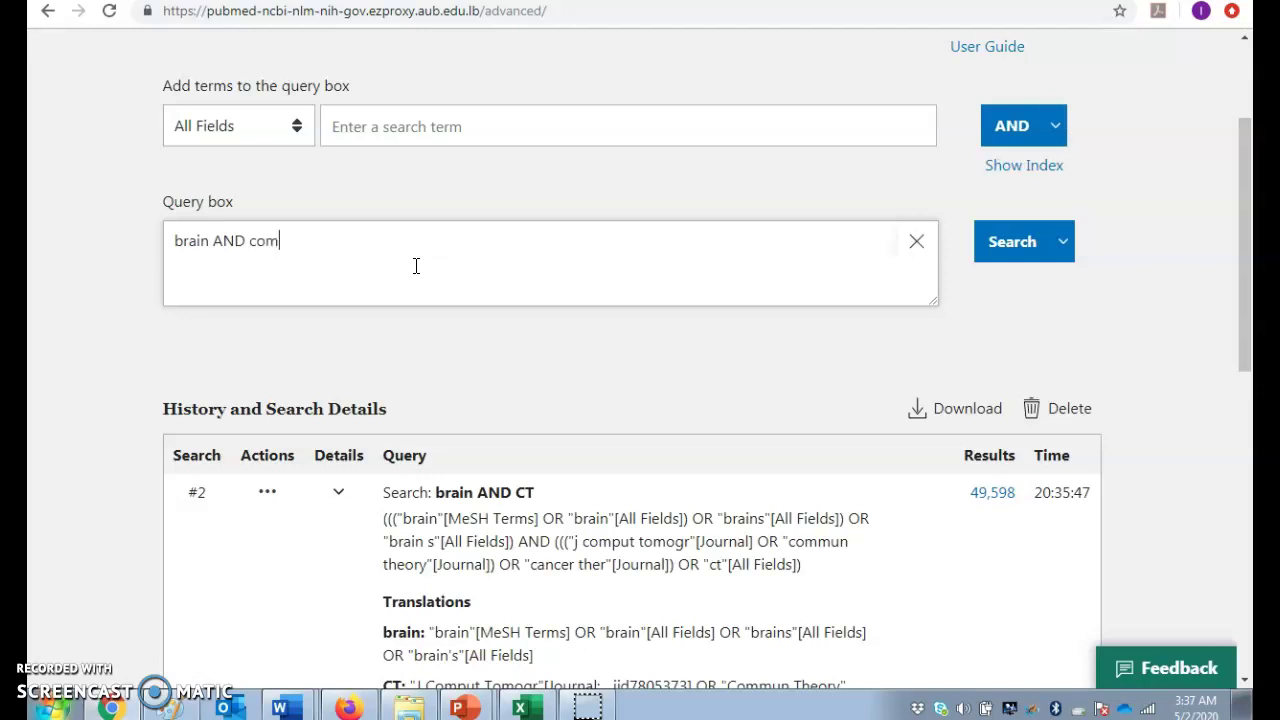
{"action": "type", "text": "puted tomography"}
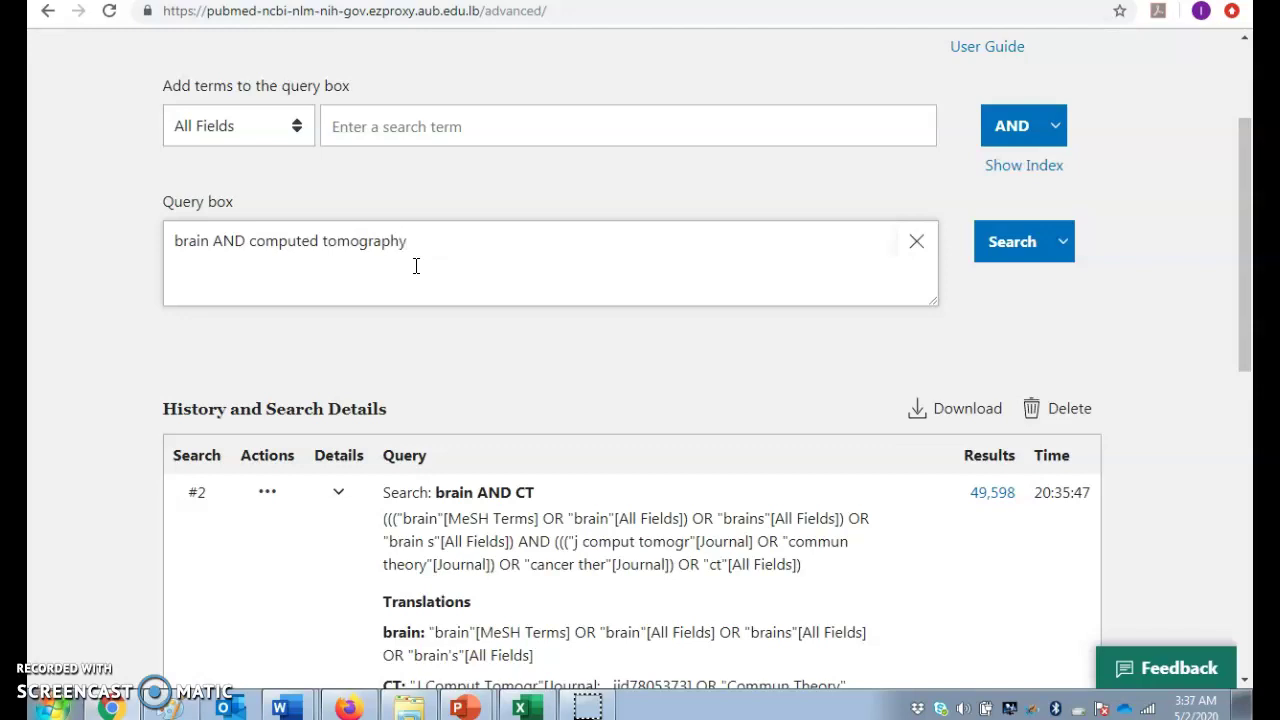
{"action": "left_click", "coordinate": [1003, 242]}
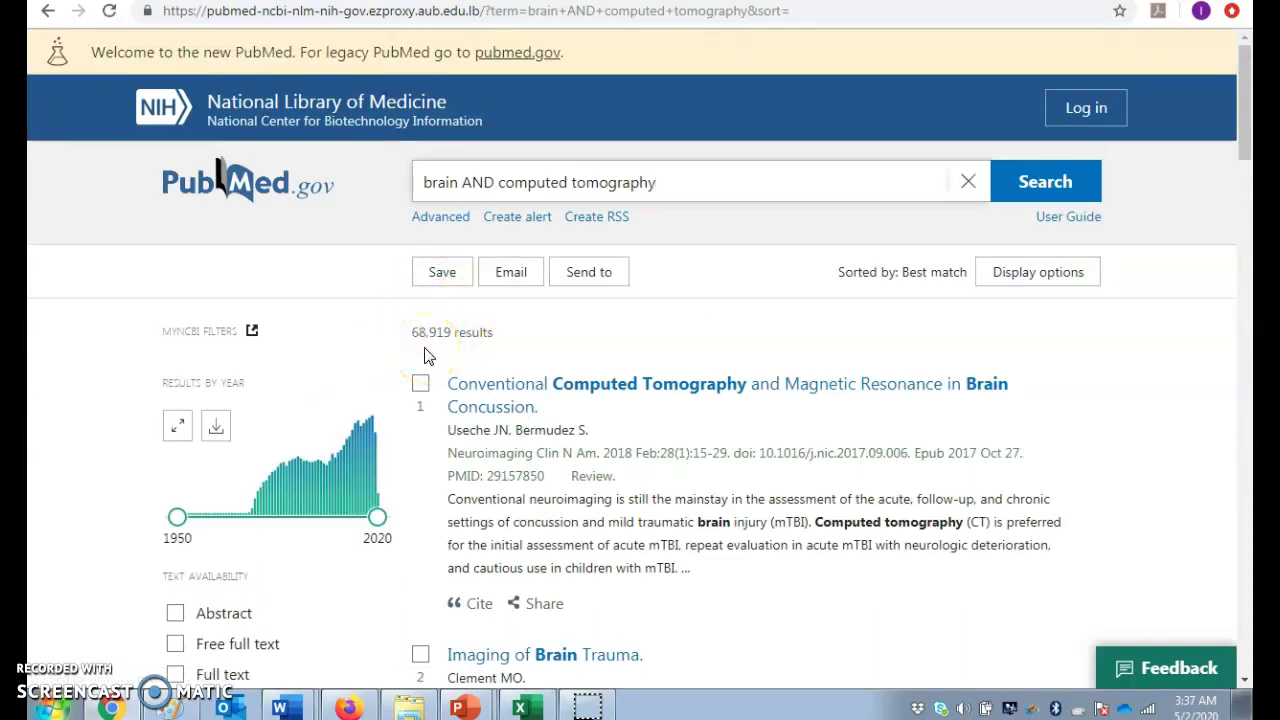
In Advanced Search, expand search #3's details and select its "brain"[MeSH Terms] term.
{"action": "left_click", "coordinate": [446, 228]}
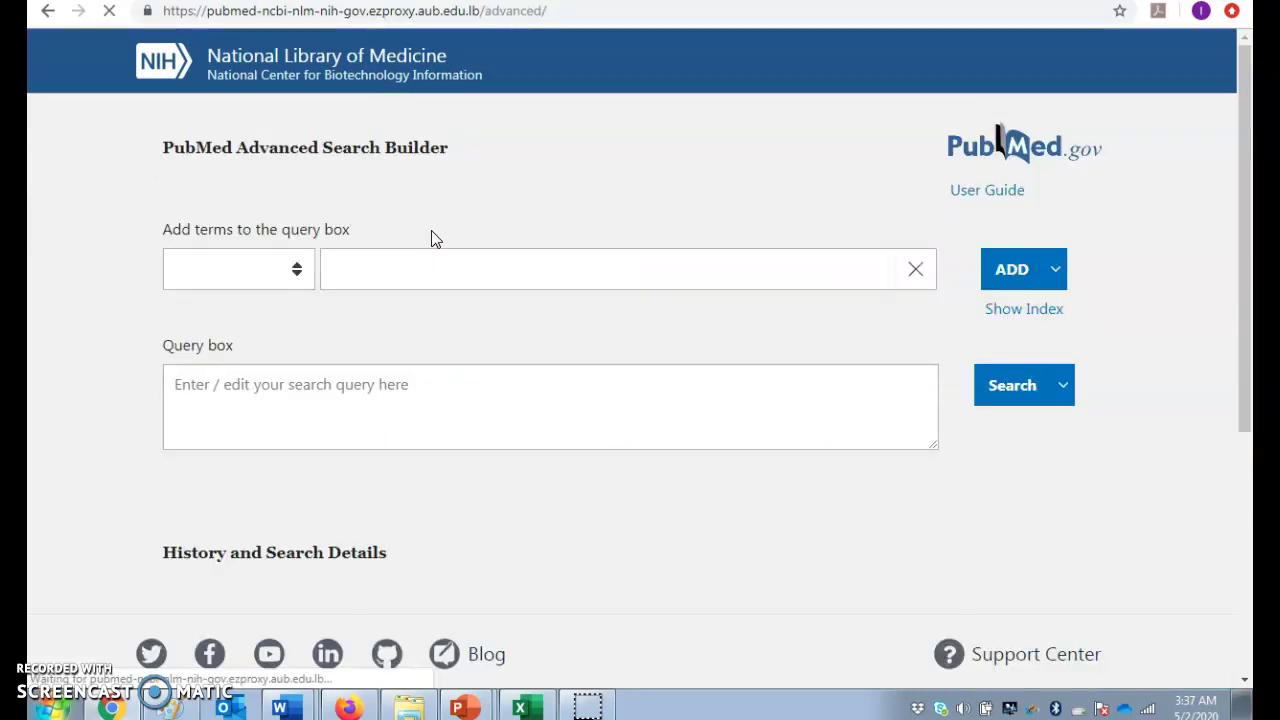
{"action": "scroll", "coordinate": [322, 515], "scroll_direction": "down", "scroll_amount": 3}
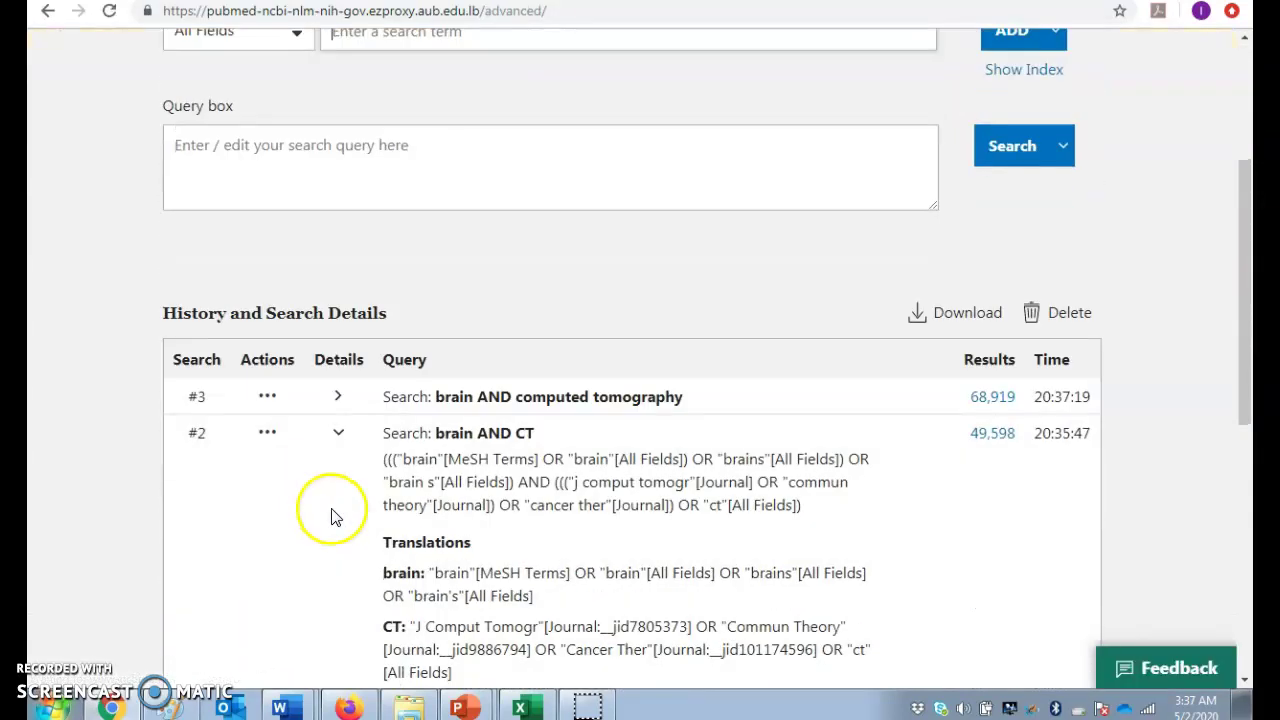
{"action": "left_click", "coordinate": [338, 396]}
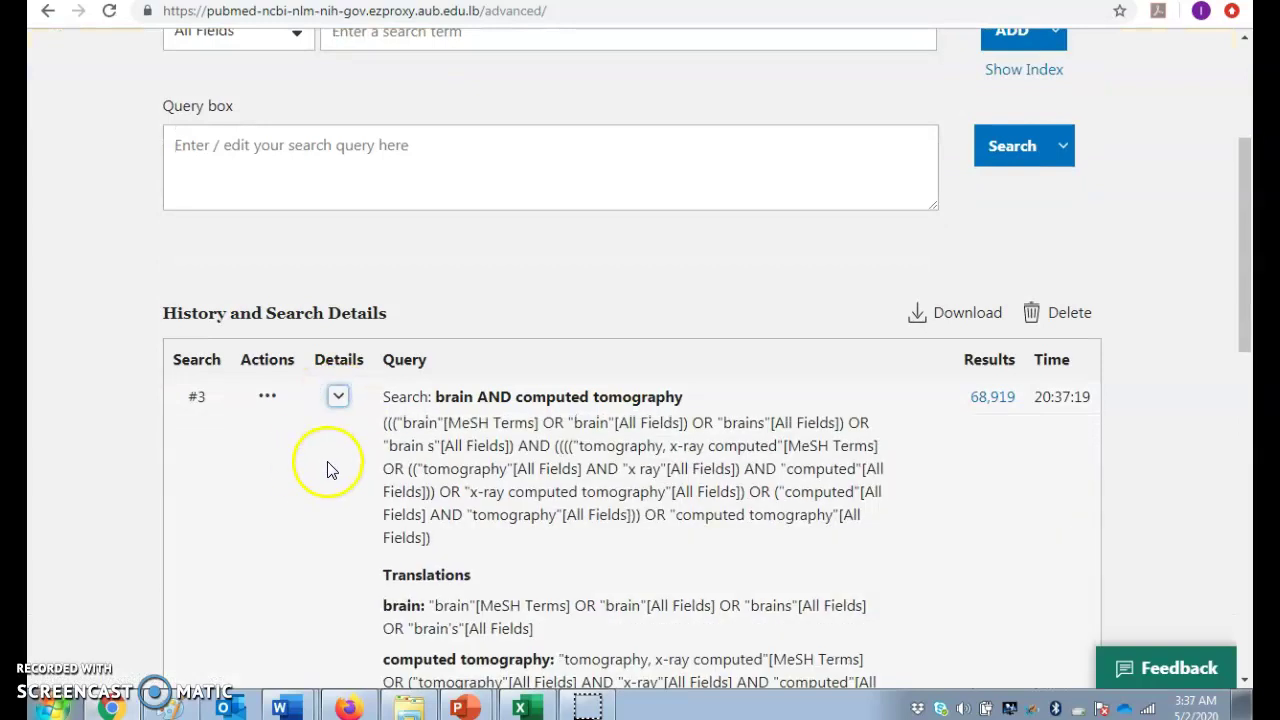
{"action": "left_click_drag", "start_coordinate": [392, 423], "coordinate": [545, 423]}
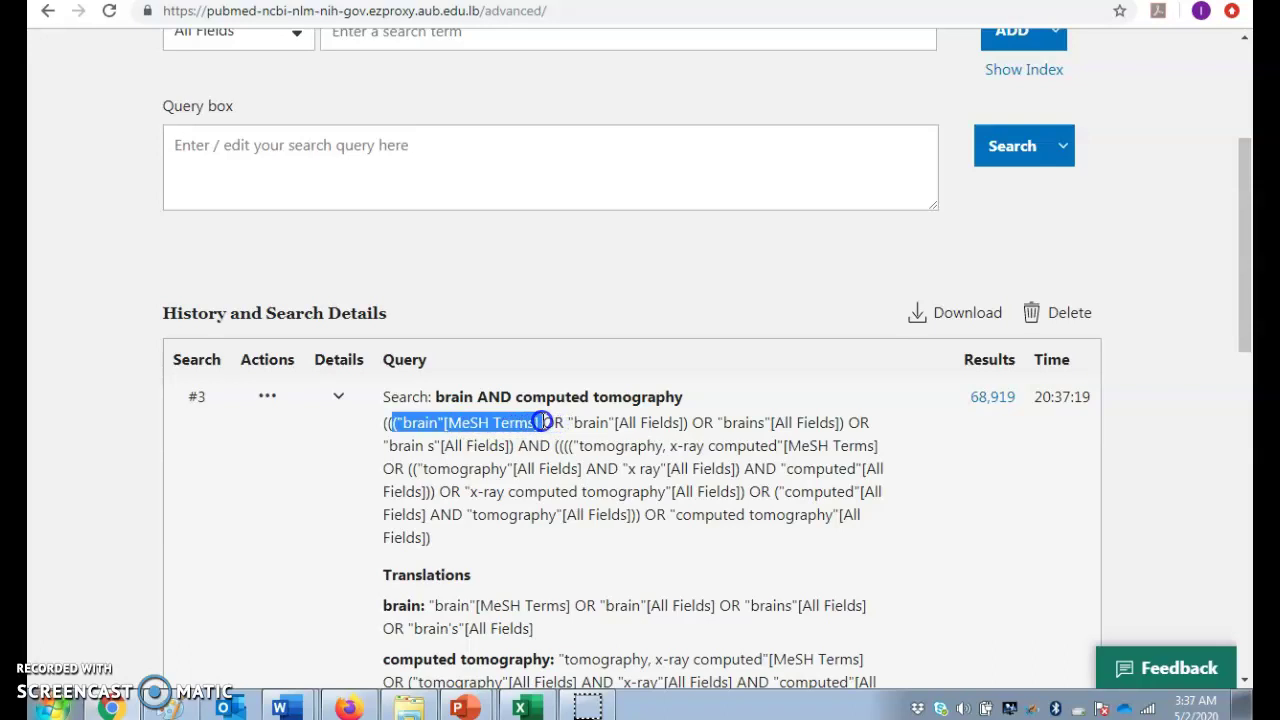
{"action": "left_click_drag", "start_coordinate": [563, 446], "coordinate": [889, 446]}
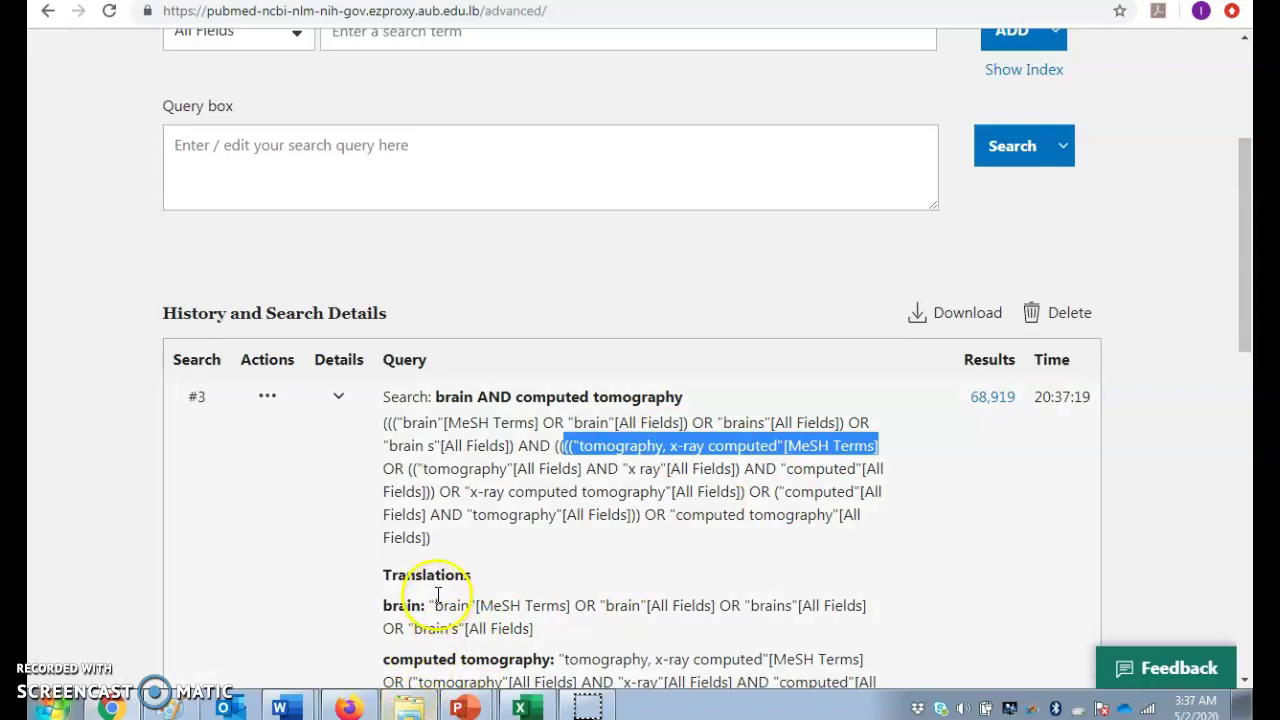
{"action": "left_click_drag", "start_coordinate": [395, 423], "coordinate": [537, 421]}
{"action": "key", "text": "ctrl+c"}
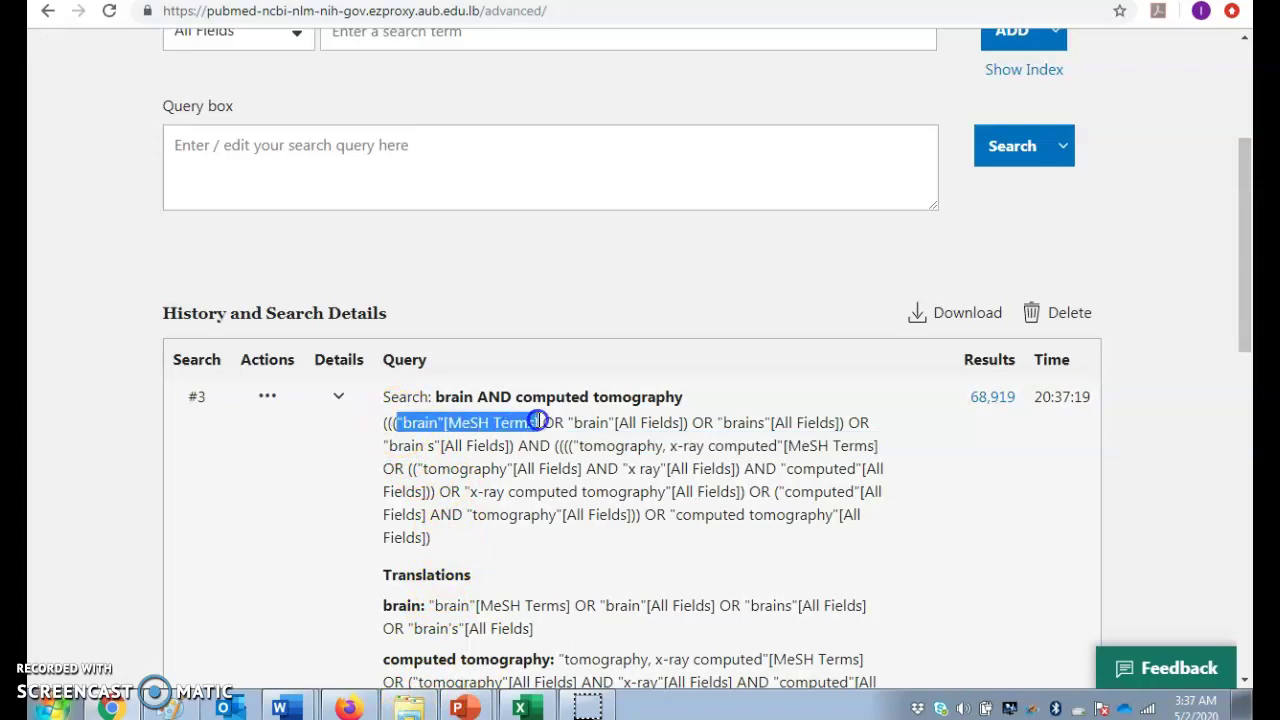
Combine "brain"[MeSH Terms] AND "tomography, x-ray computed"[MeSH Terms] in the Query box and search, getting 29,068 results.
{"action": "left_click", "coordinate": [375, 190]}
{"action": "key", "text": "ctrl+v"}
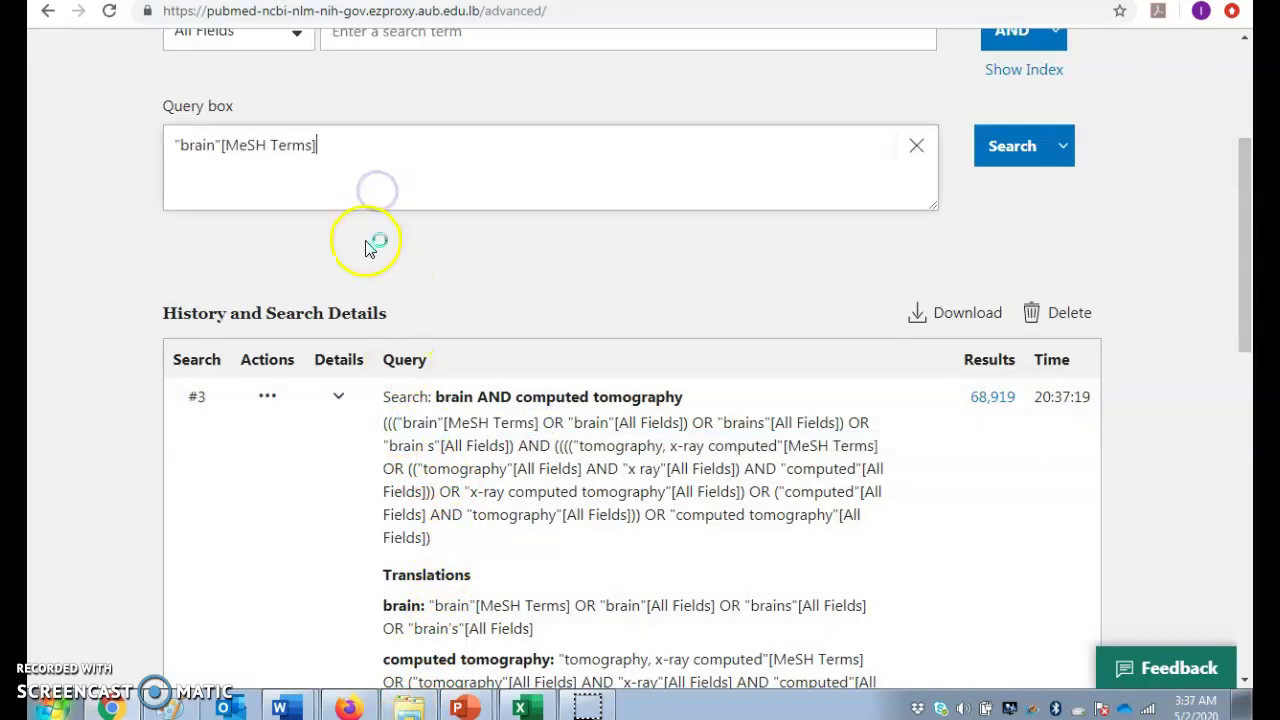
{"action": "type", "text": "AND"}
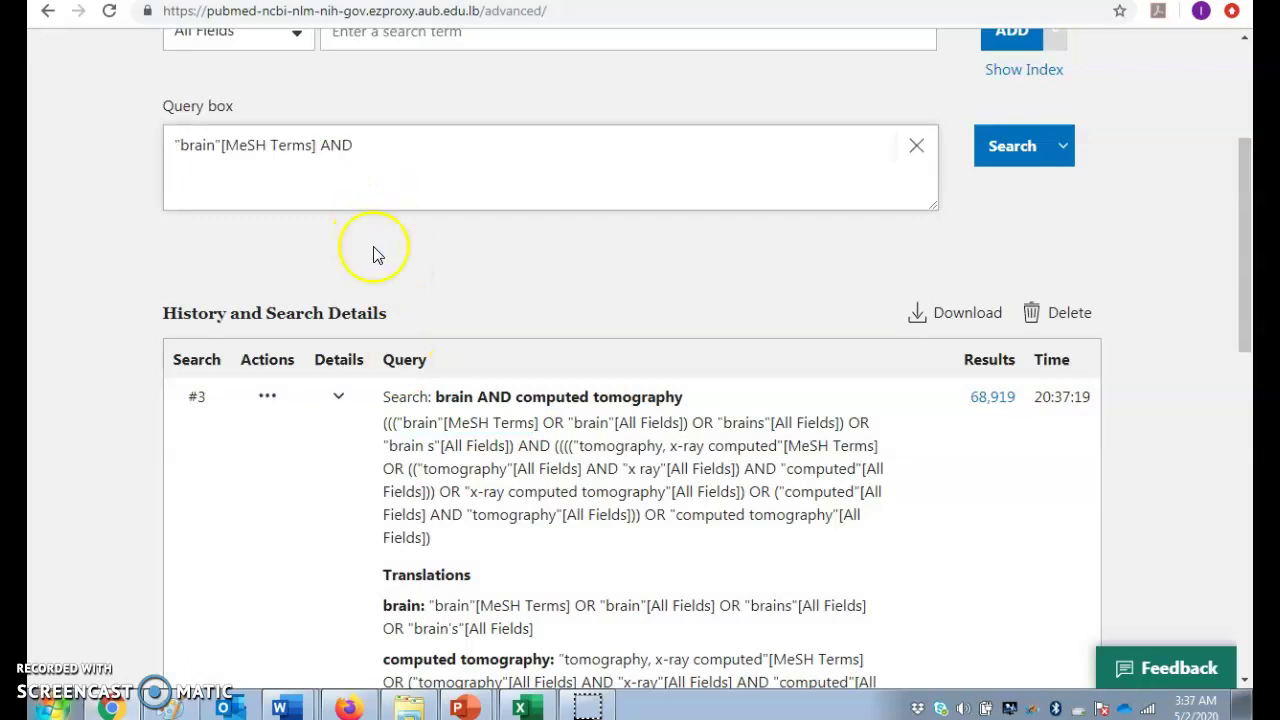
{"action": "left_click_drag", "start_coordinate": [575, 445], "coordinate": [886, 443]}
{"action": "key", "text": "ctrl+c"}
{"action": "left_click", "coordinate": [449, 157]}
{"action": "key", "text": "ctrl+v"}
{"action": "left_click", "coordinate": [1015, 165]}
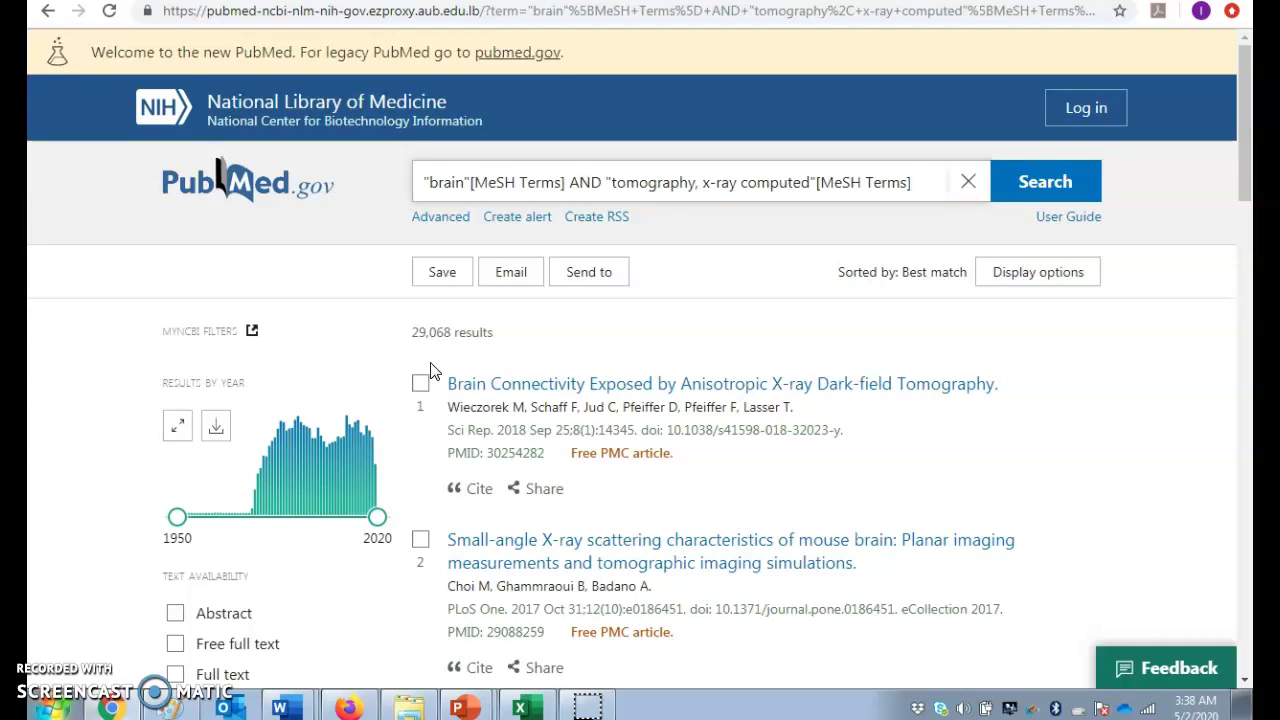
{"action": "left_click", "coordinate": [357, 511]}
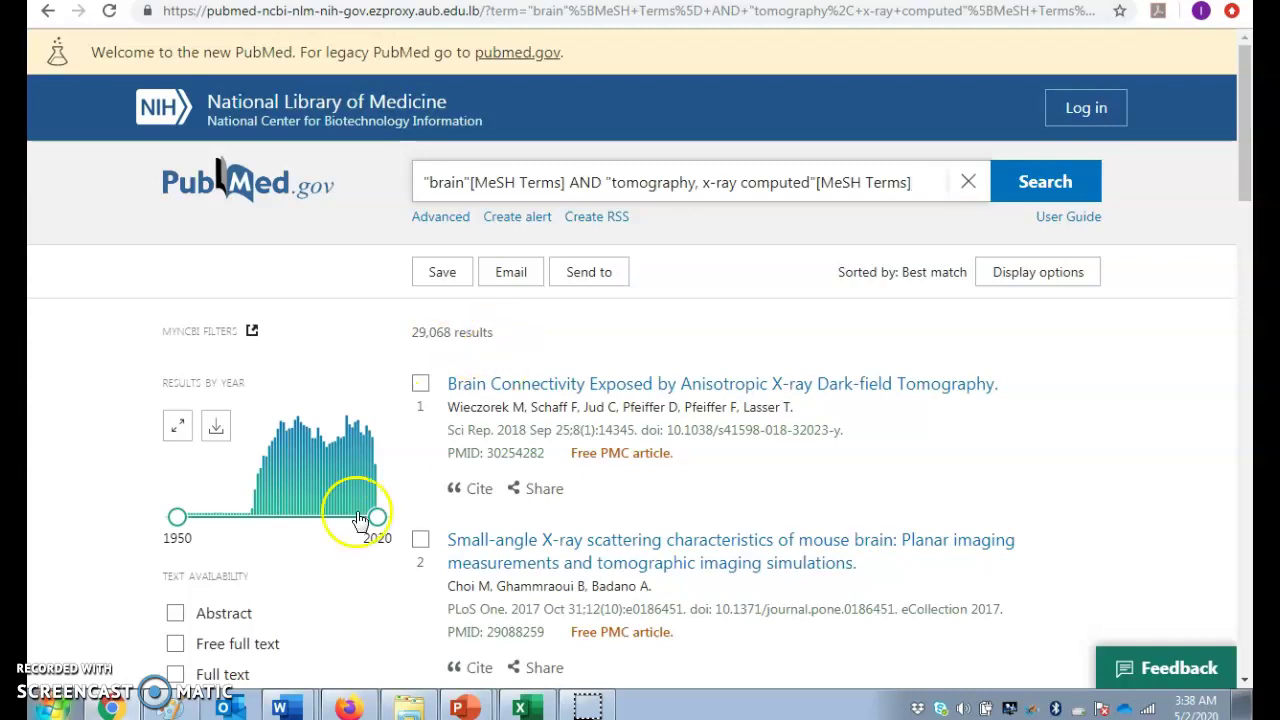